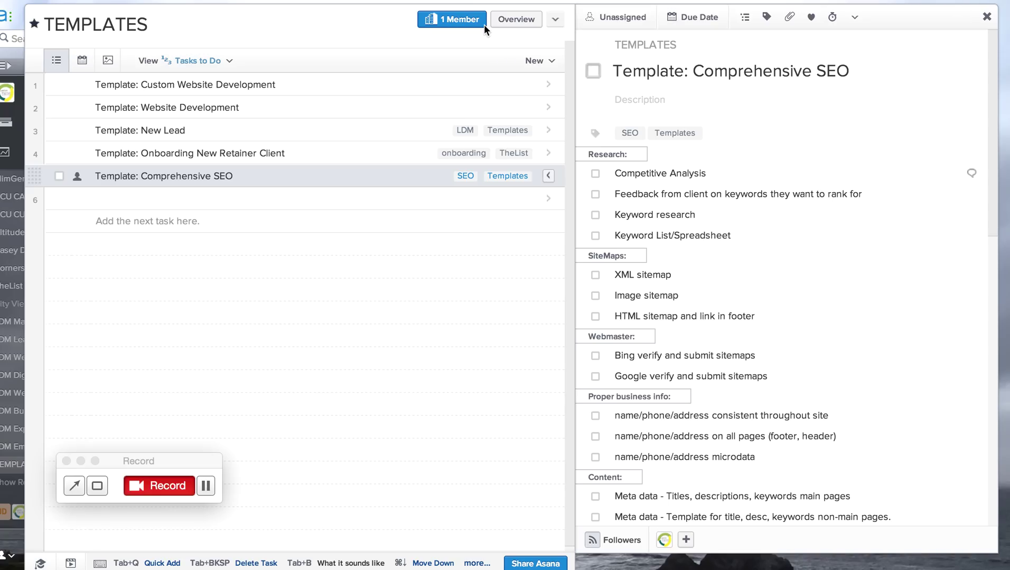
Select the Comprehensive SEO template task in the TEMPLATES list
left_click(370, 44)
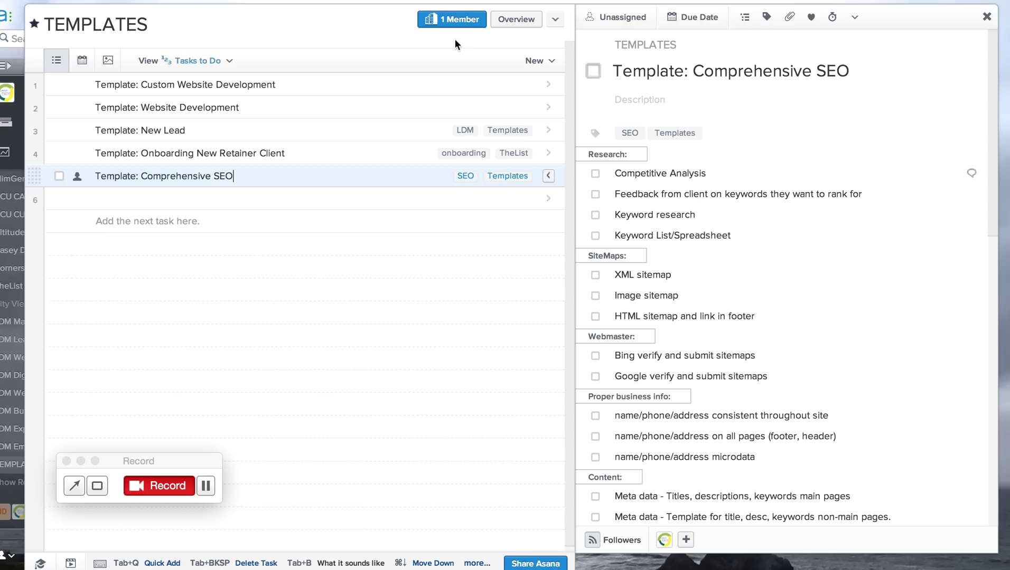
Show the TEMPLATES project actions, then view the Custom Website Development template task
left_click(555, 21)
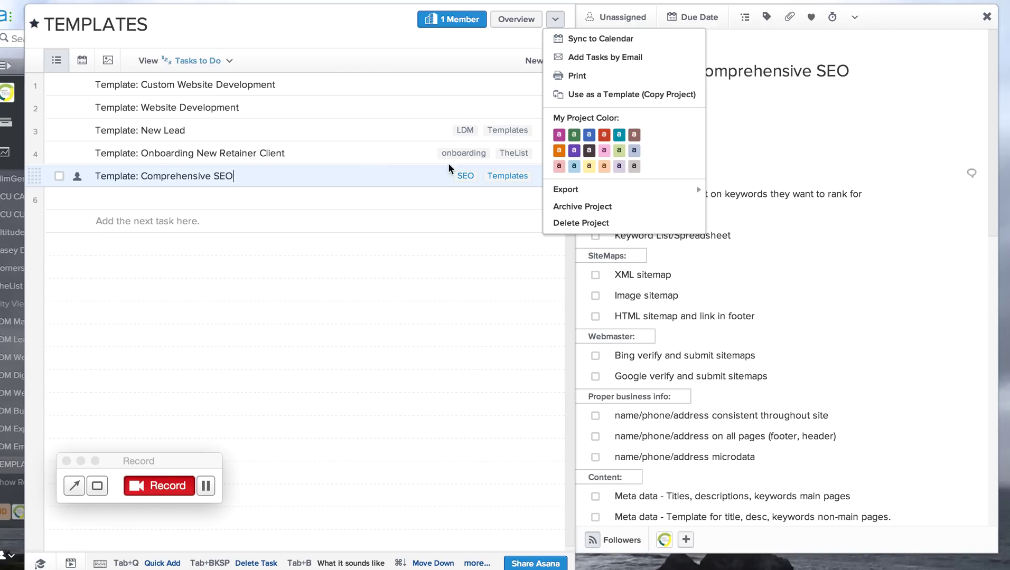
left_click(494, 73)
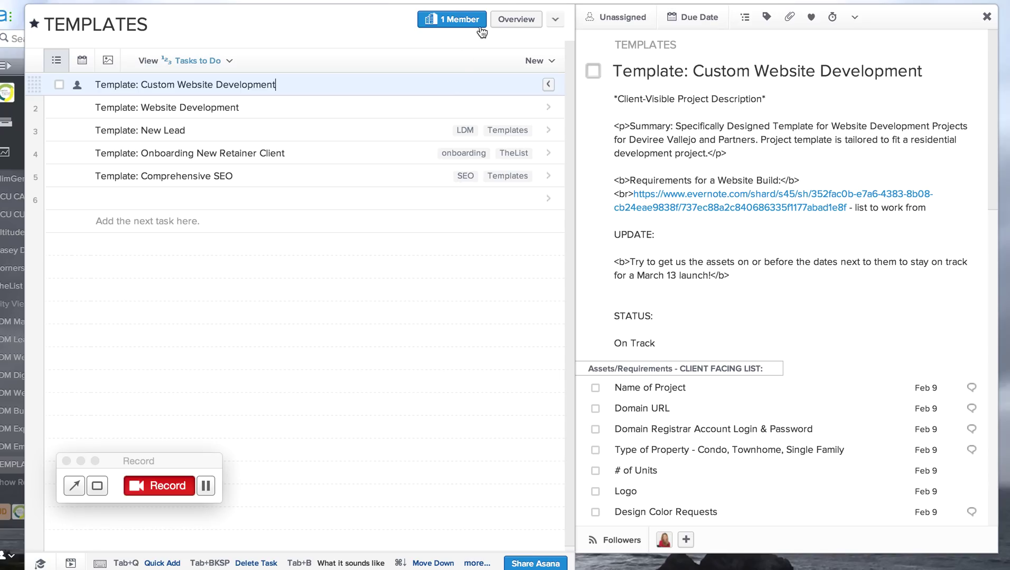
View the TEMPLATES project overview, then return to the Custom Website Development task details
left_click(311, 25)
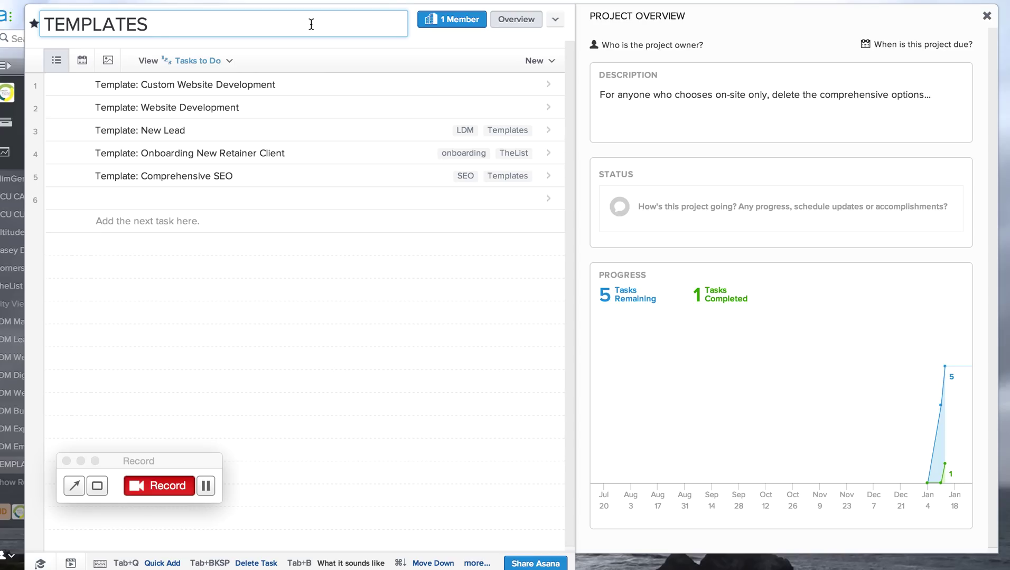
left_click(356, 85)
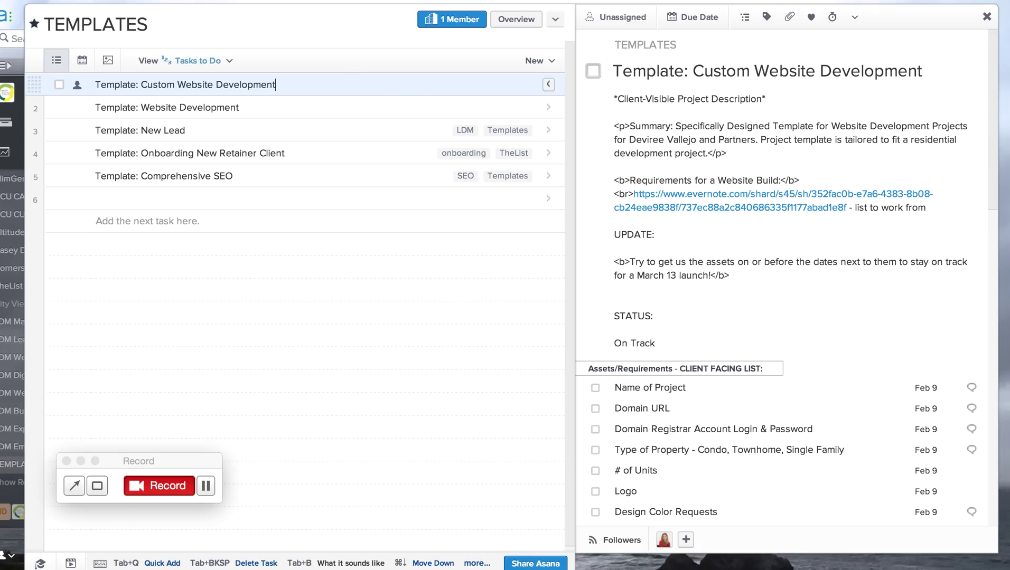
scroll(841, 359, "down", 5)
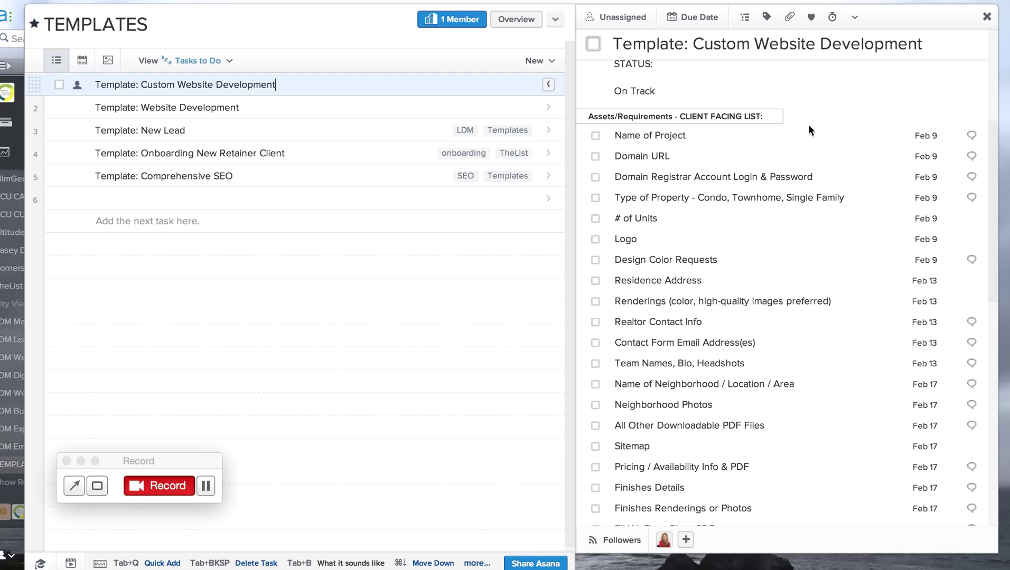
Visit the Name of Project subtask and go back to the parent Custom Website Development task
left_click(970, 138)
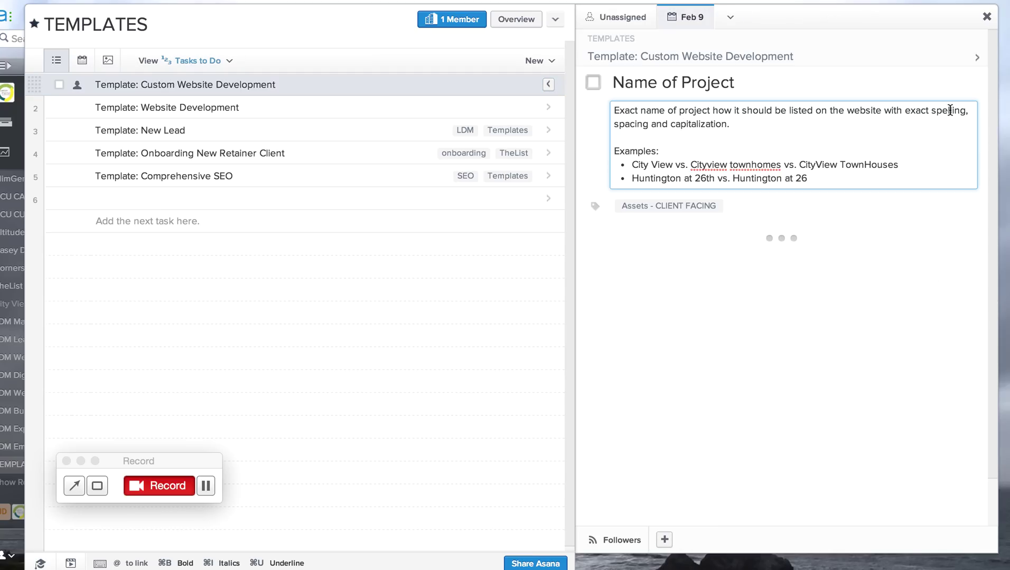
left_click(609, 111)
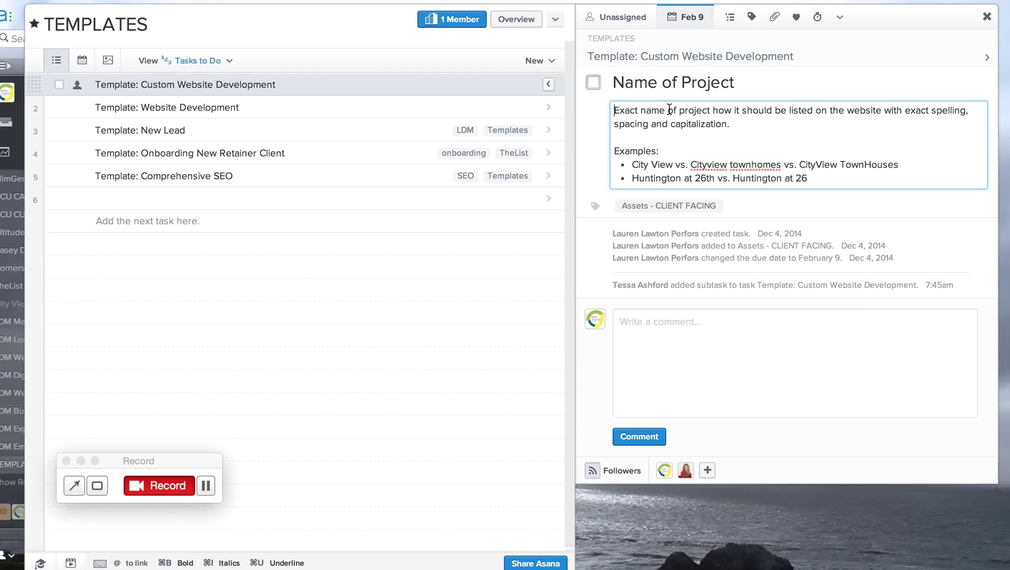
left_click(676, 57)
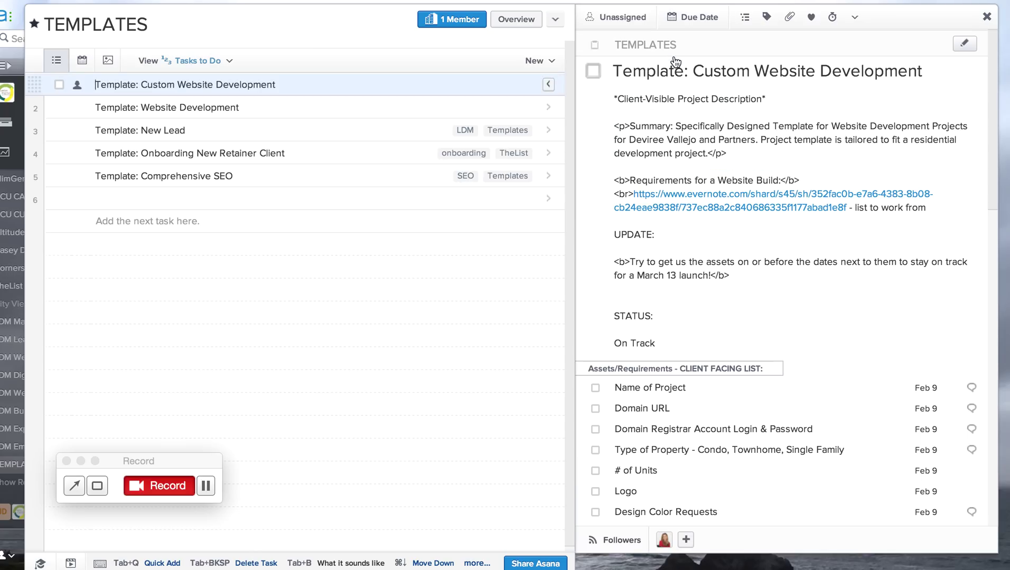
Inspect the Onboarding New Retainer Client template and its Asana subtask, ending on the parent task
left_click(356, 155)
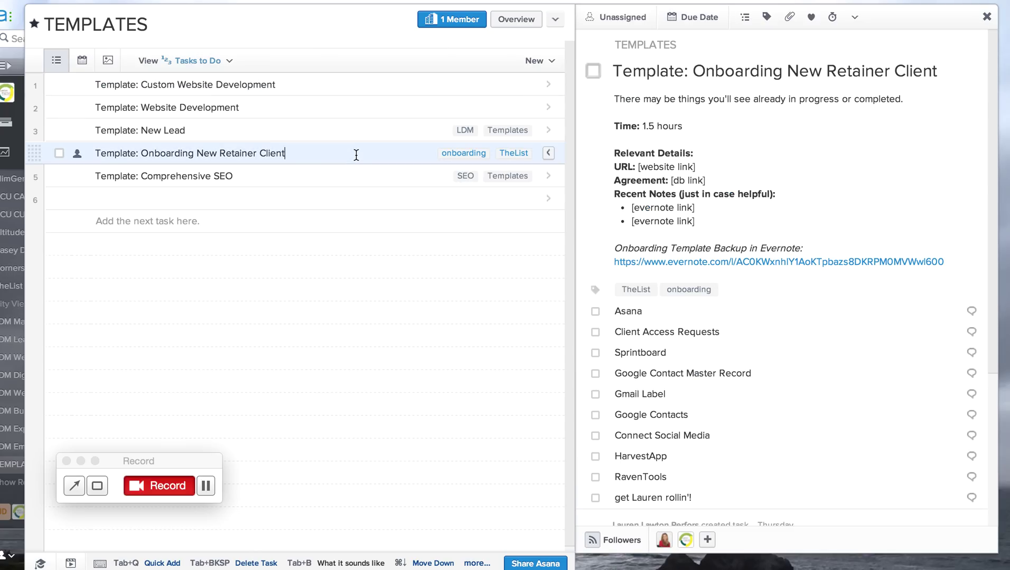
scroll(849, 376, "down", 4)
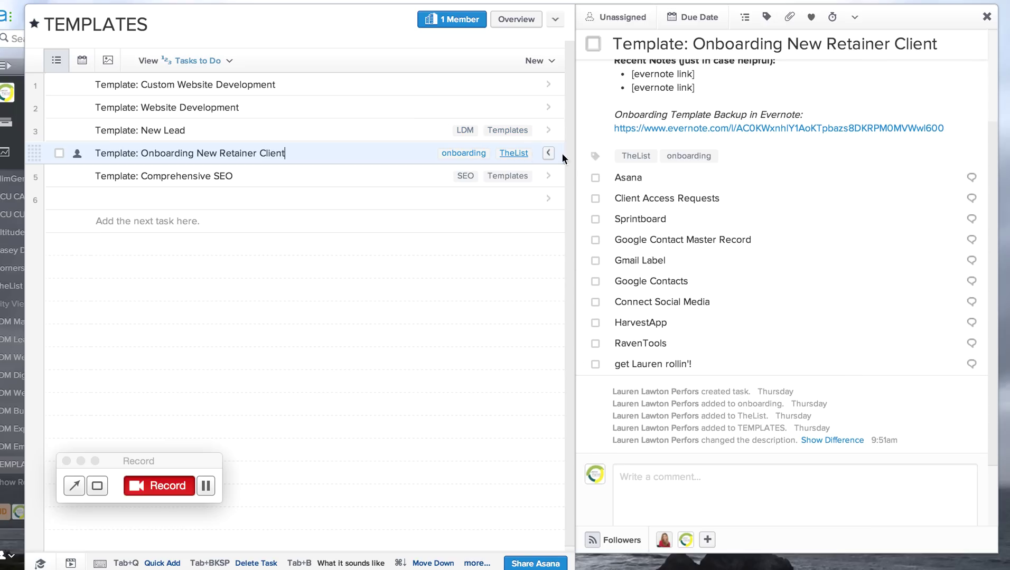
left_click(280, 154)
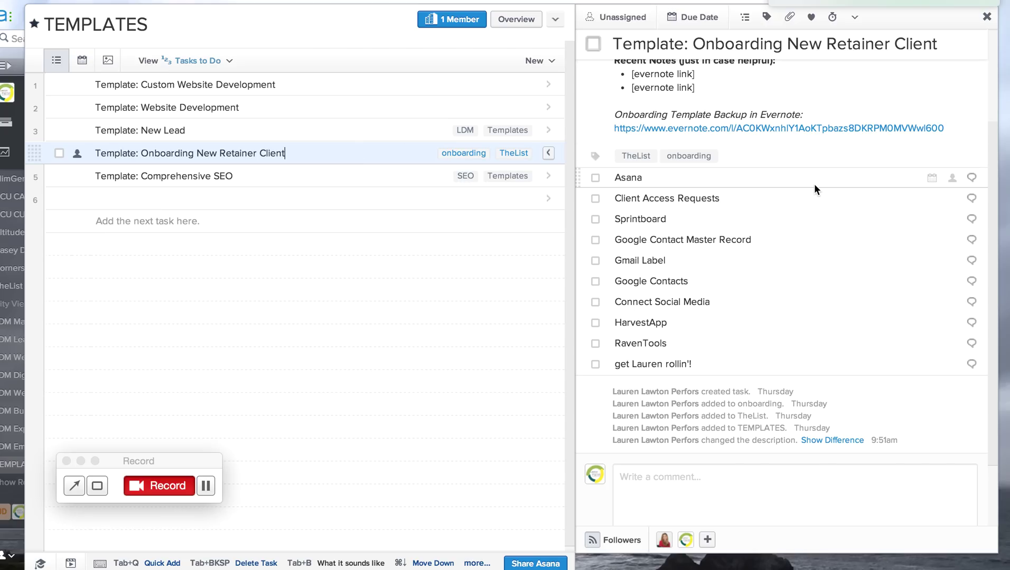
scroll(814, 186, "up", 3)
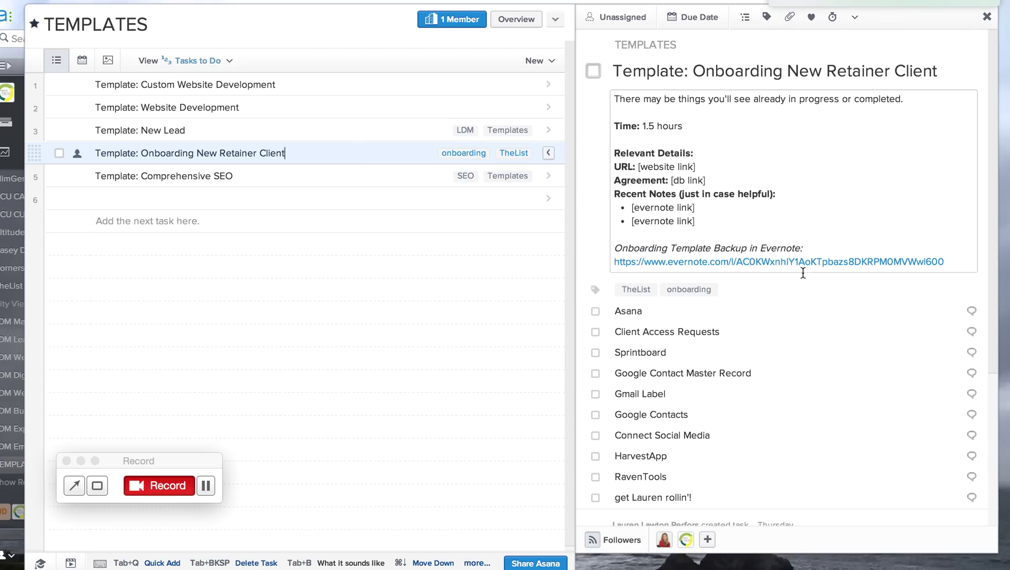
scroll(844, 327, "down", 2)
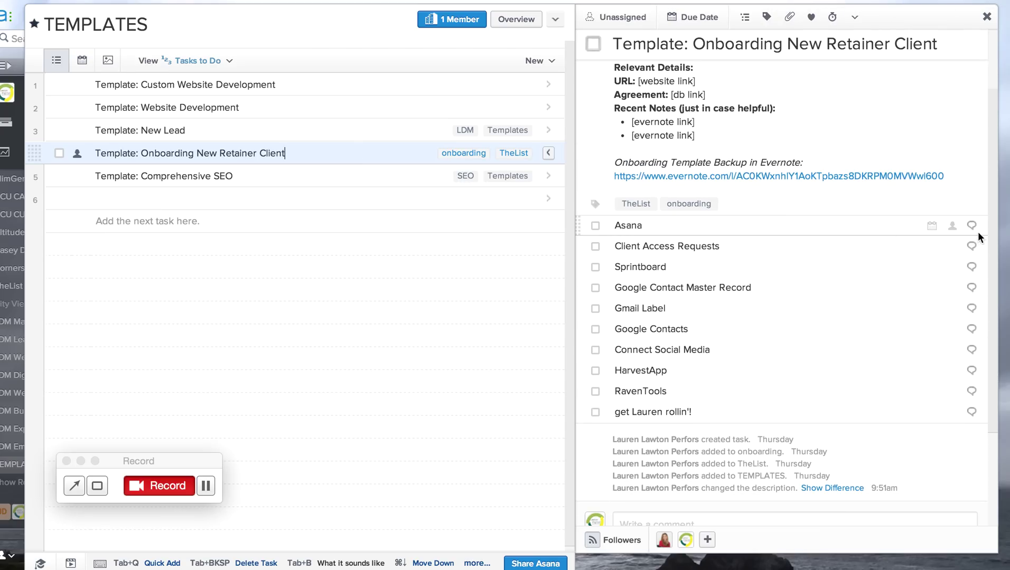
left_click(970, 227)
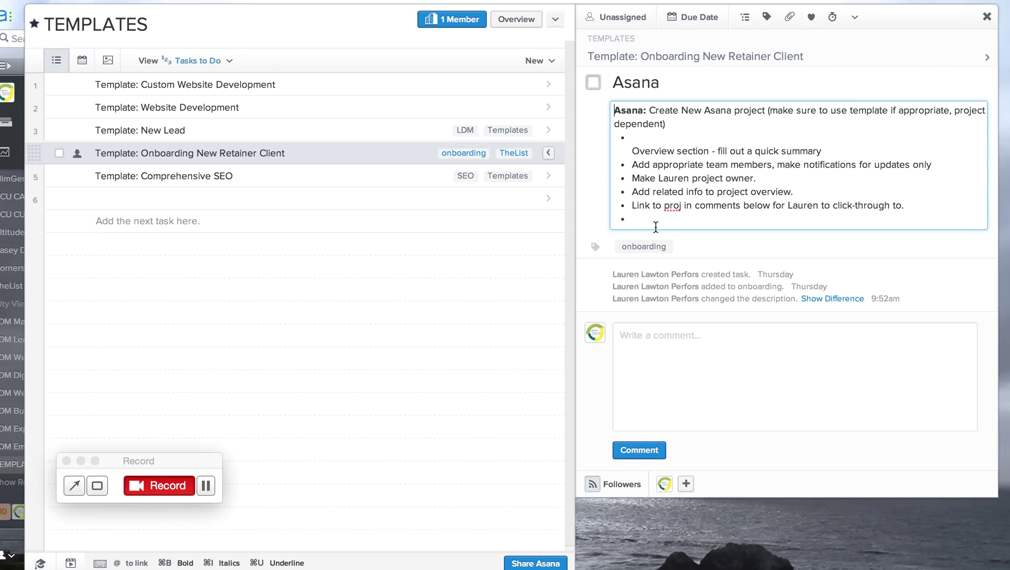
left_click(680, 59)
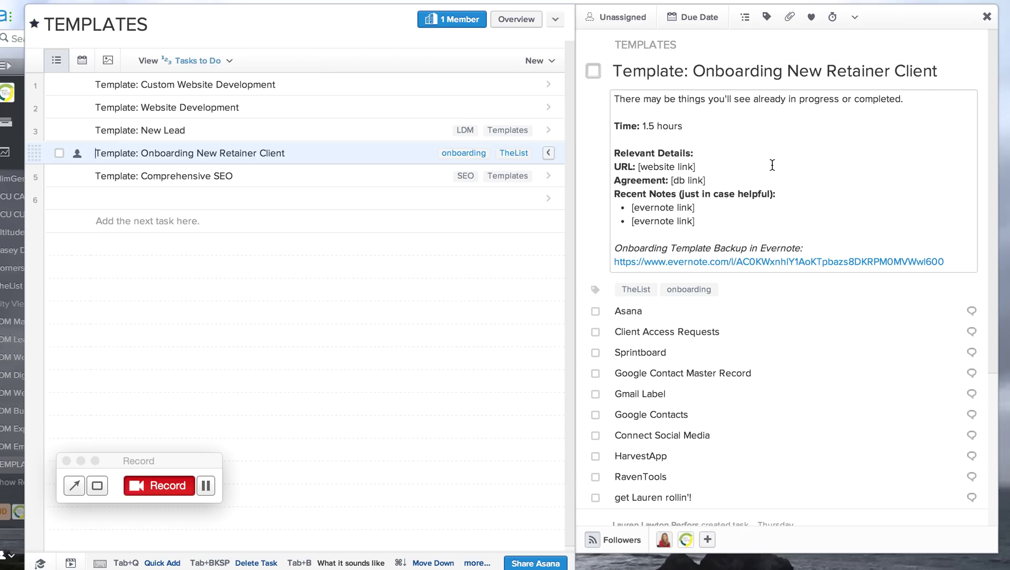
Show the onboarding task's actions and dismiss them without making a copy
left_click(855, 19)
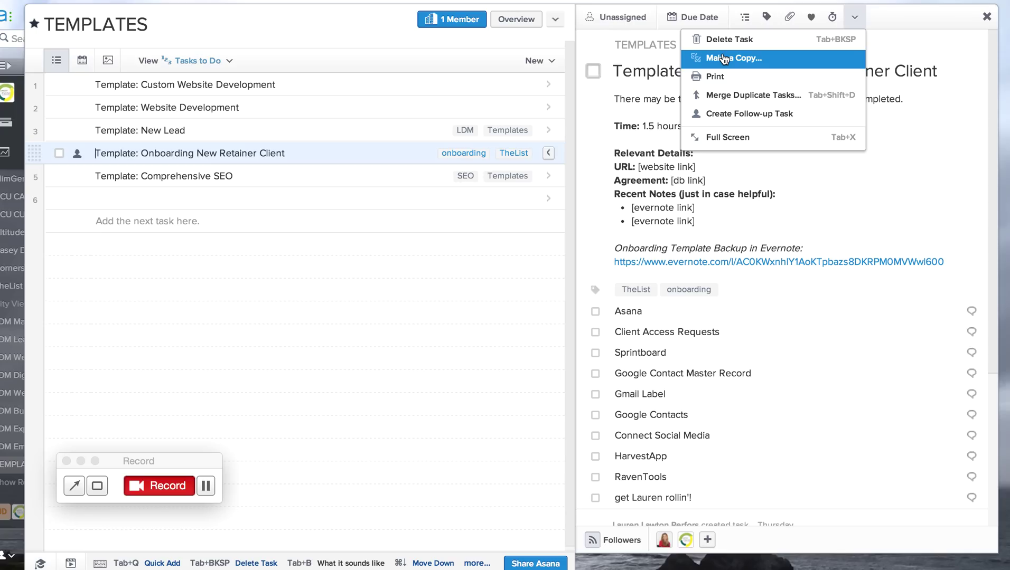
left_click(355, 158)
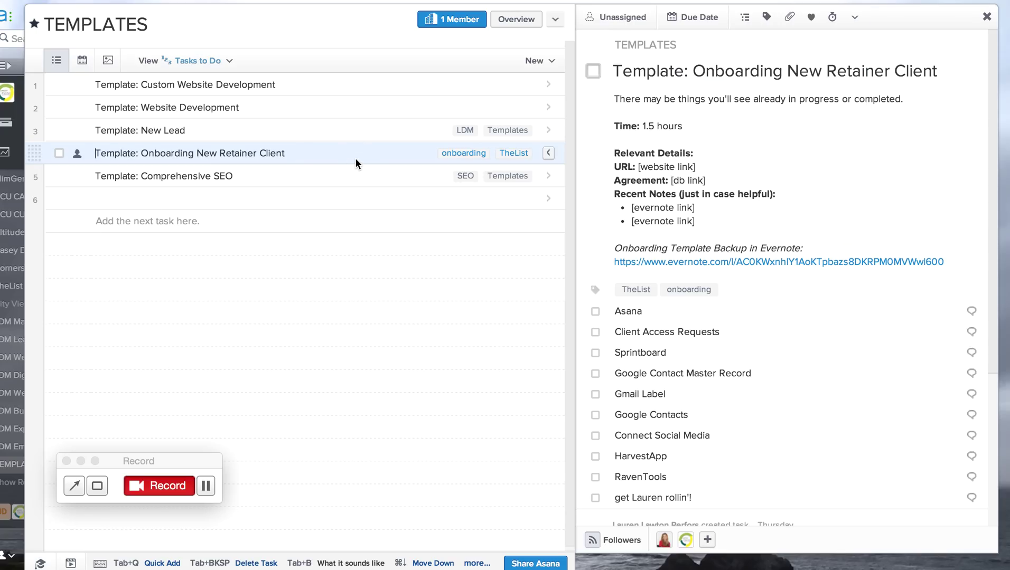
Duplicate all five template tasks as new rows below the originals via copy and paste
left_click(331, 81)
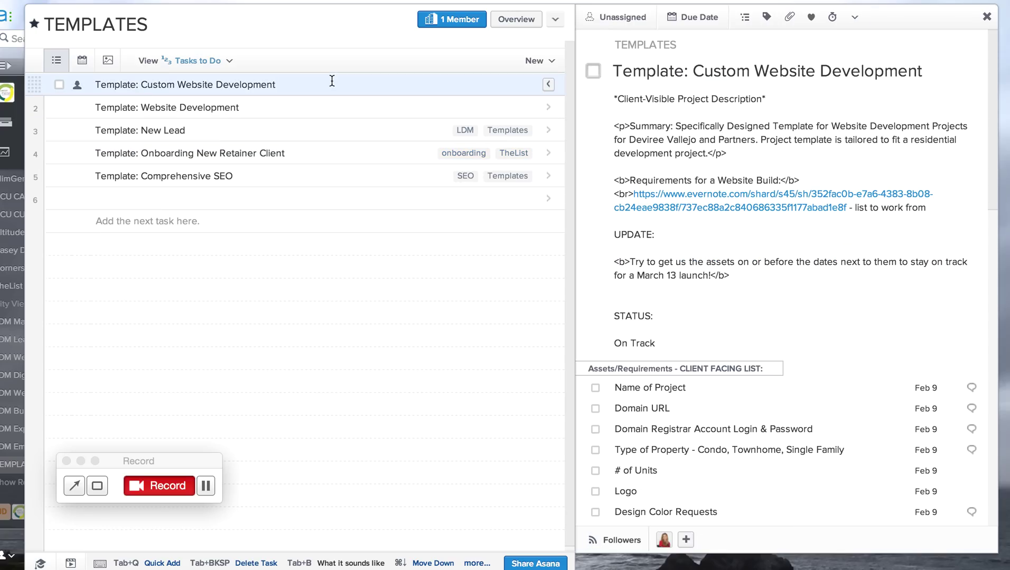
key("shift+Down")
key("shift+Down")
key("shift+Down")
key("shift+Down")
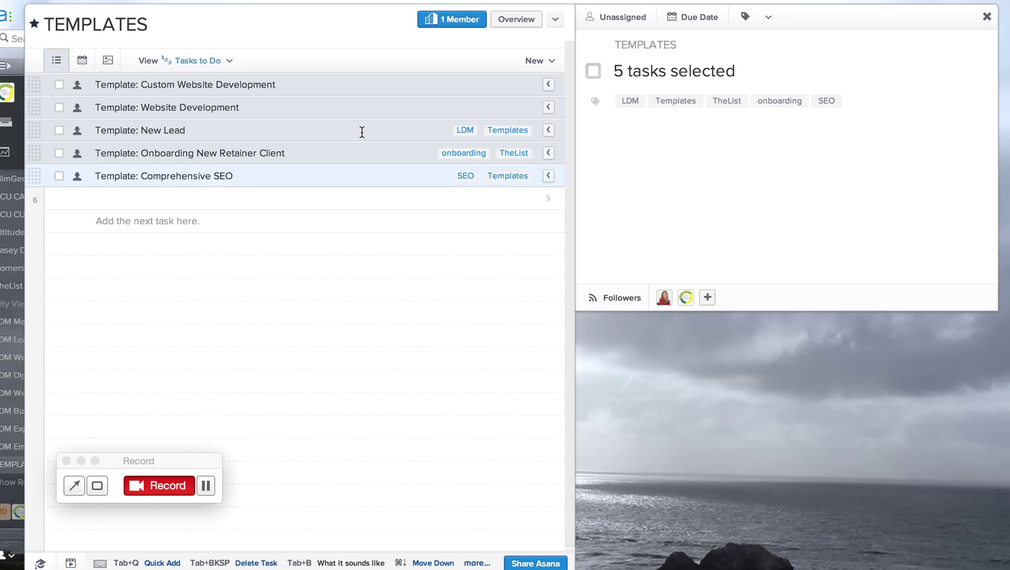
left_click(322, 228)
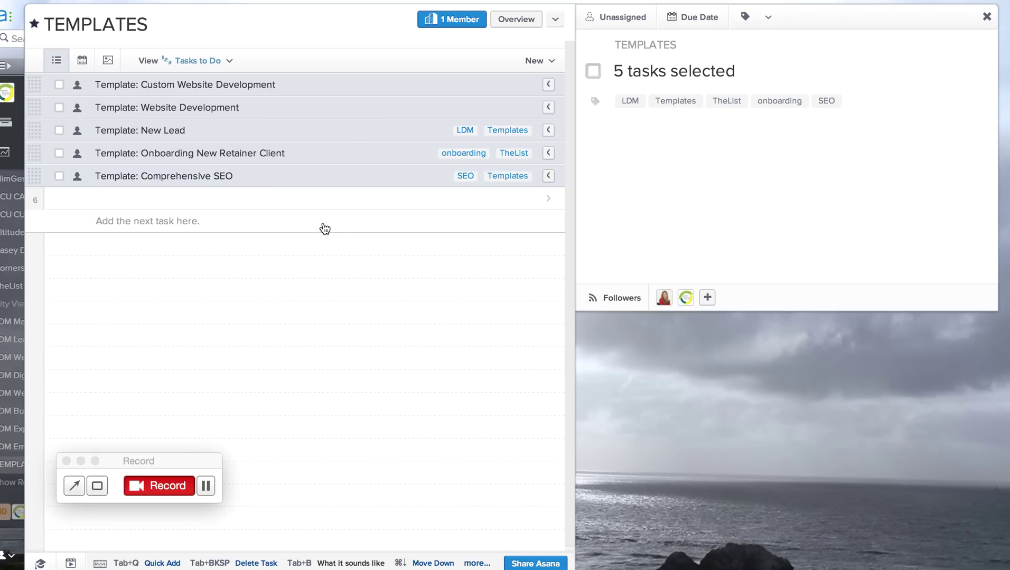
type("Template: Custom Website Development Template: Website Development Template: New Lead Template: Onboarding New Retainer Client Template: Comprehensive SEO")
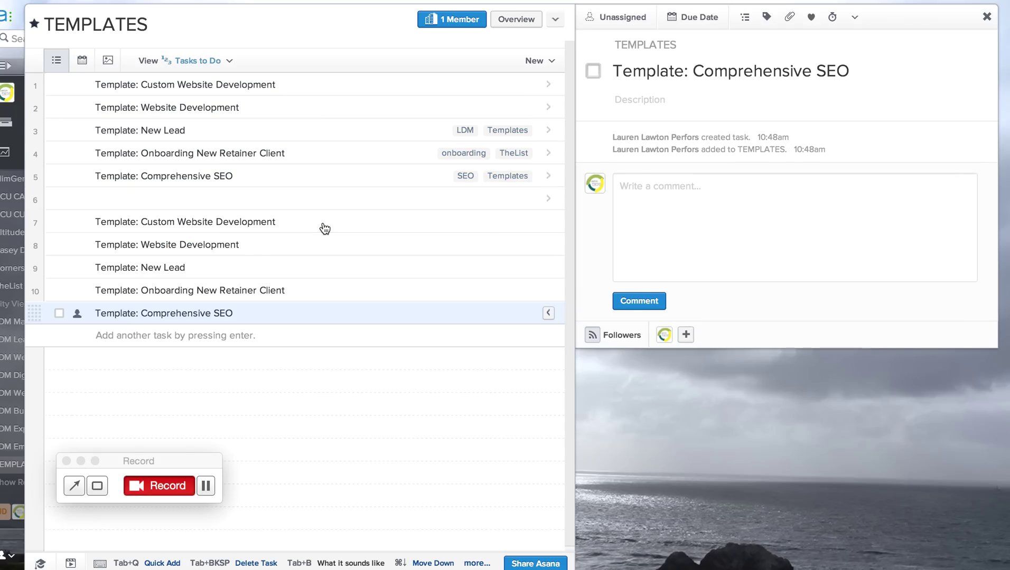
left_click(323, 227)
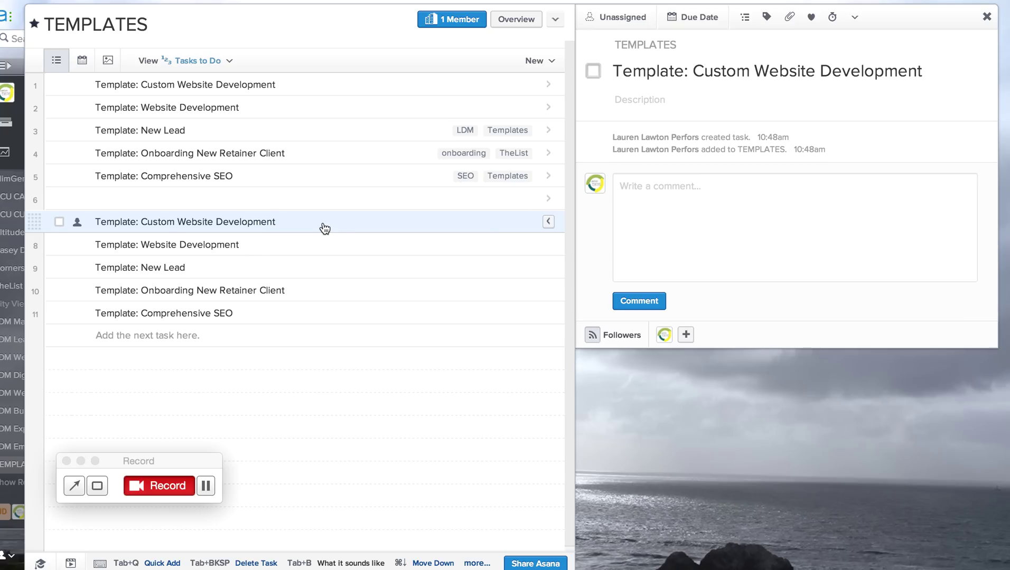
left_click(270, 82)
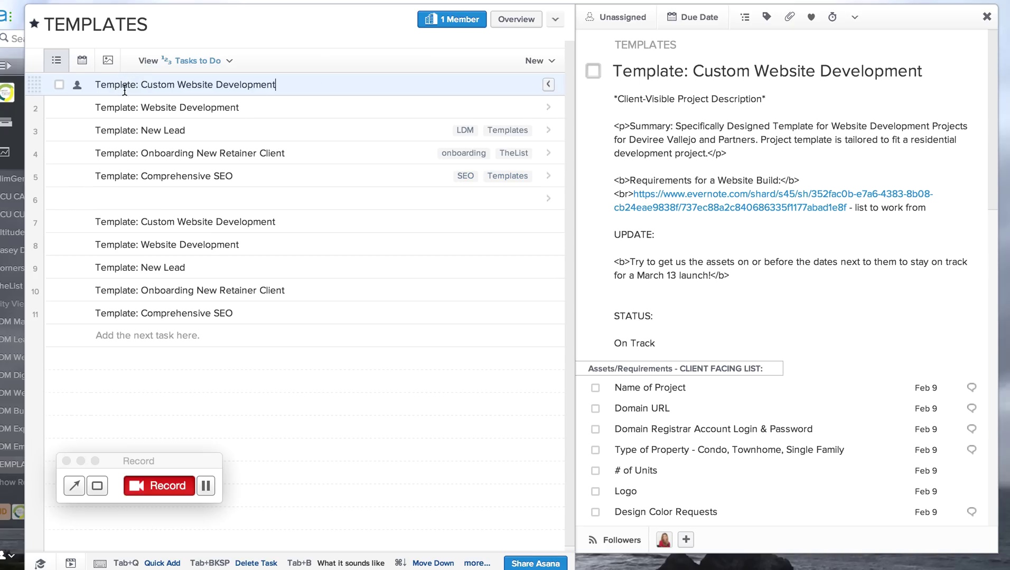
Compare the row 7 Custom Website Development copy against the original template task
left_click(294, 219)
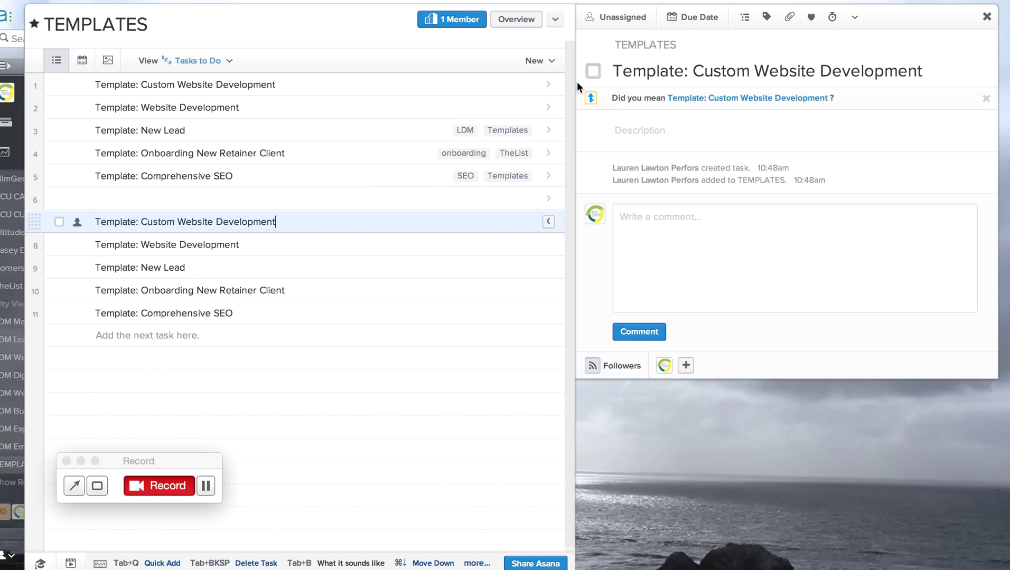
left_click(316, 83)
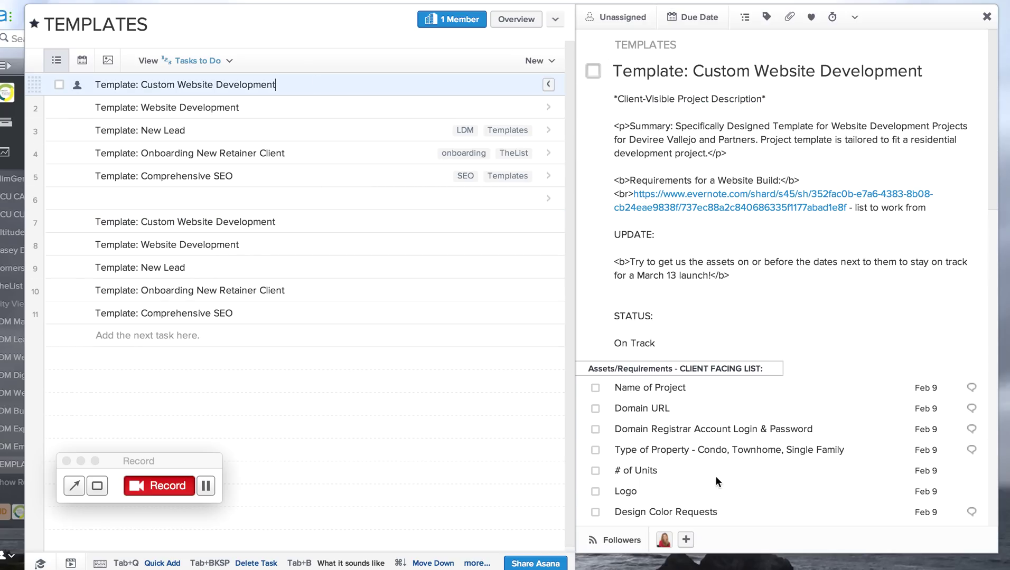
left_click(297, 222)
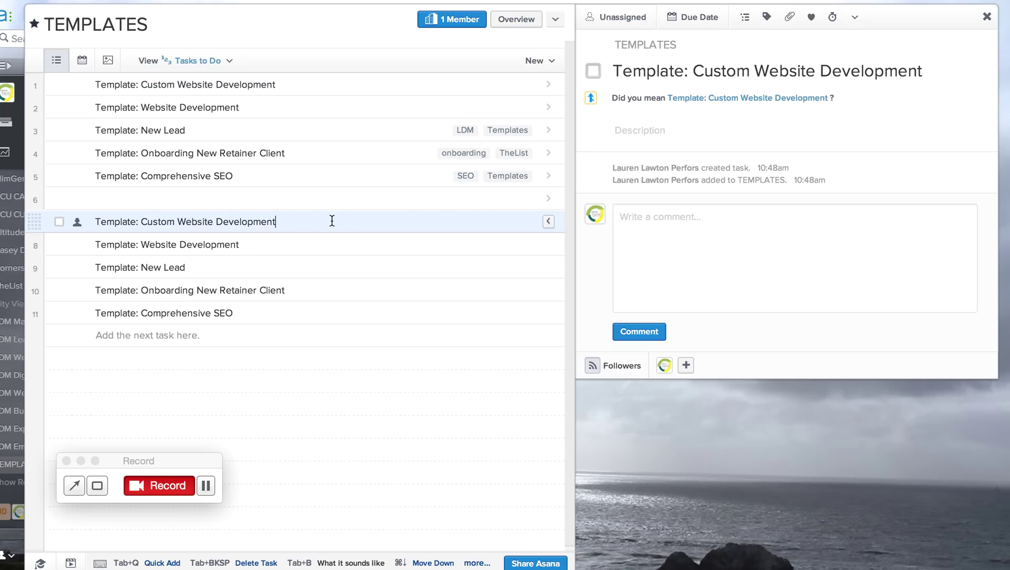
left_click(417, 84)
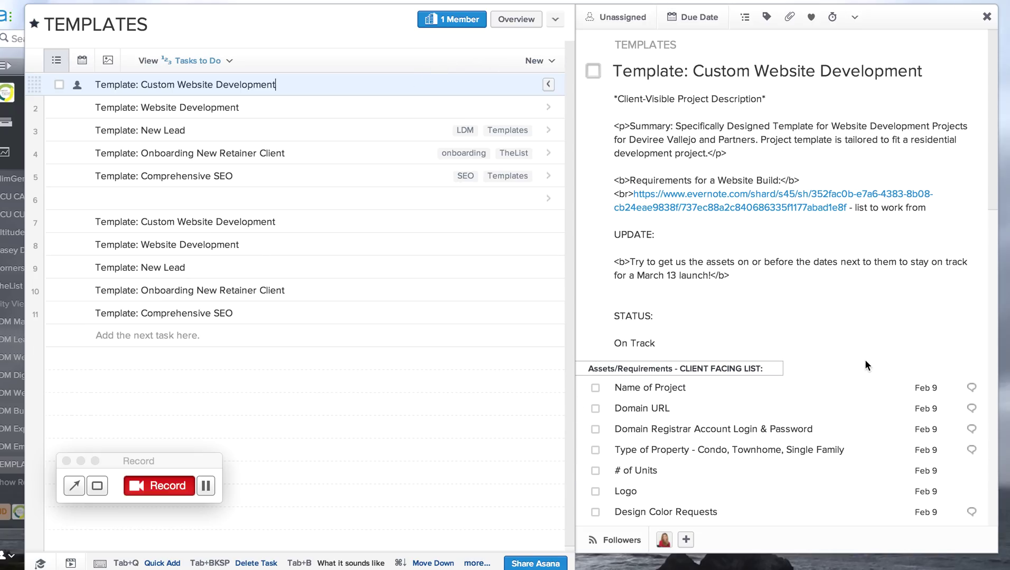
scroll(865, 364, "down", 2)
scroll(864, 360, "down", 3)
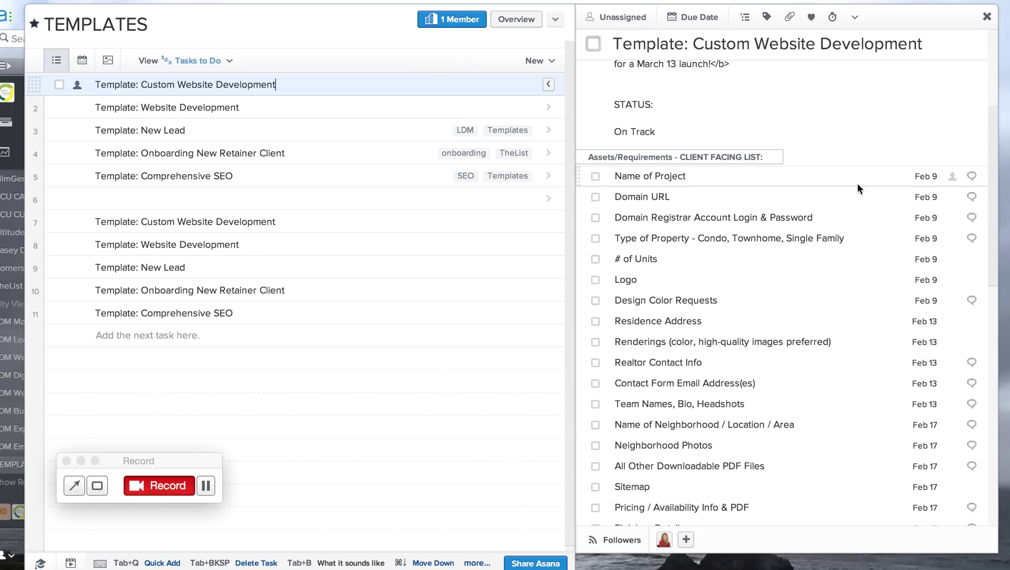
scroll(853, 342, "up", 5)
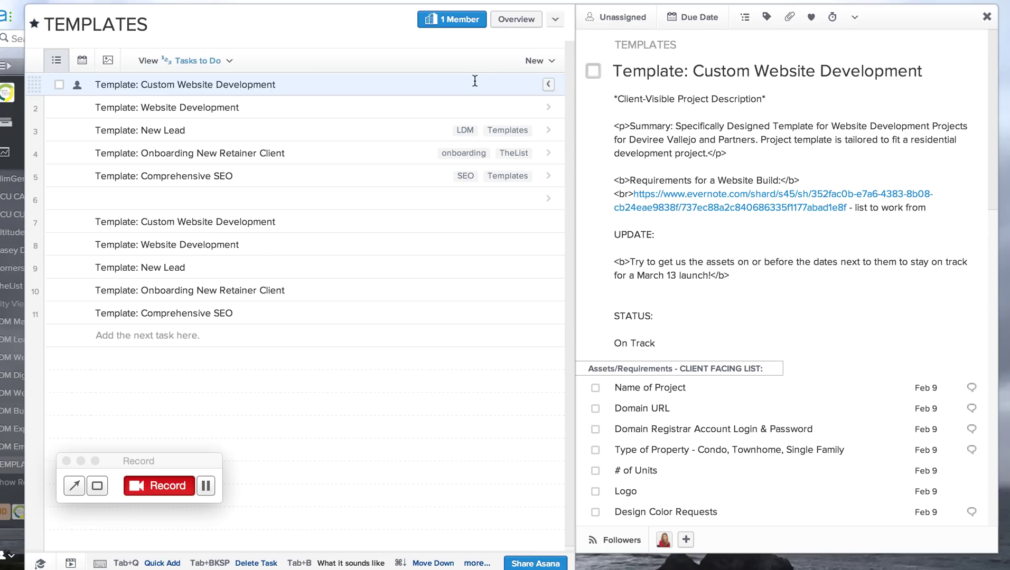
Check the original task's actions without copying, then view the Comprehensive SEO template
left_click(853, 17)
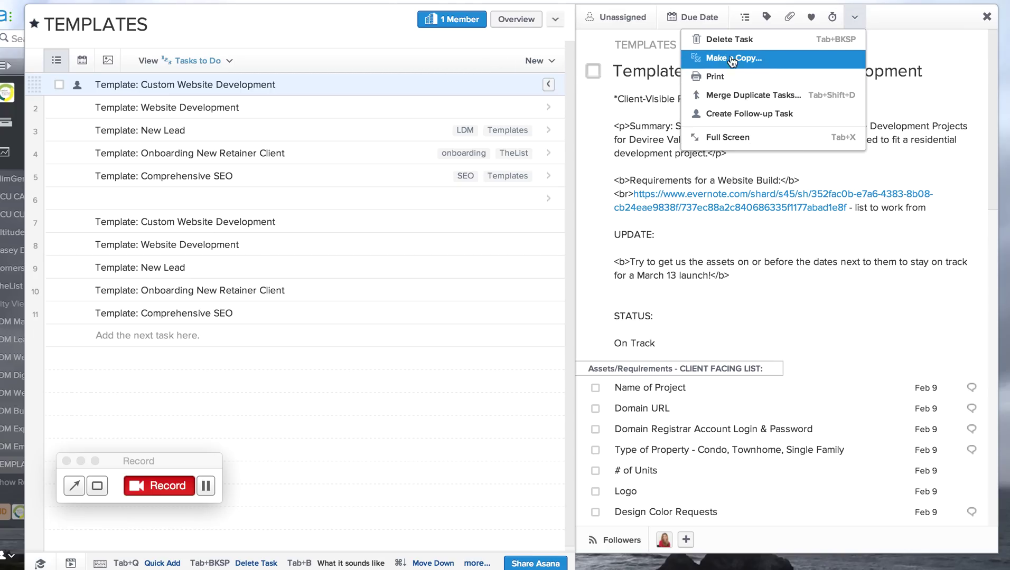
left_click(406, 84)
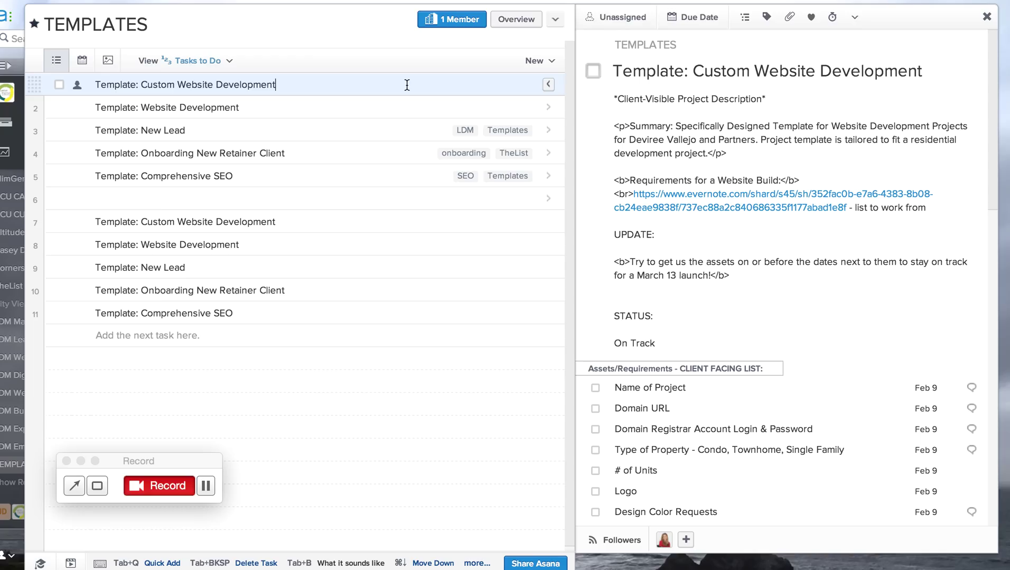
left_click(377, 176)
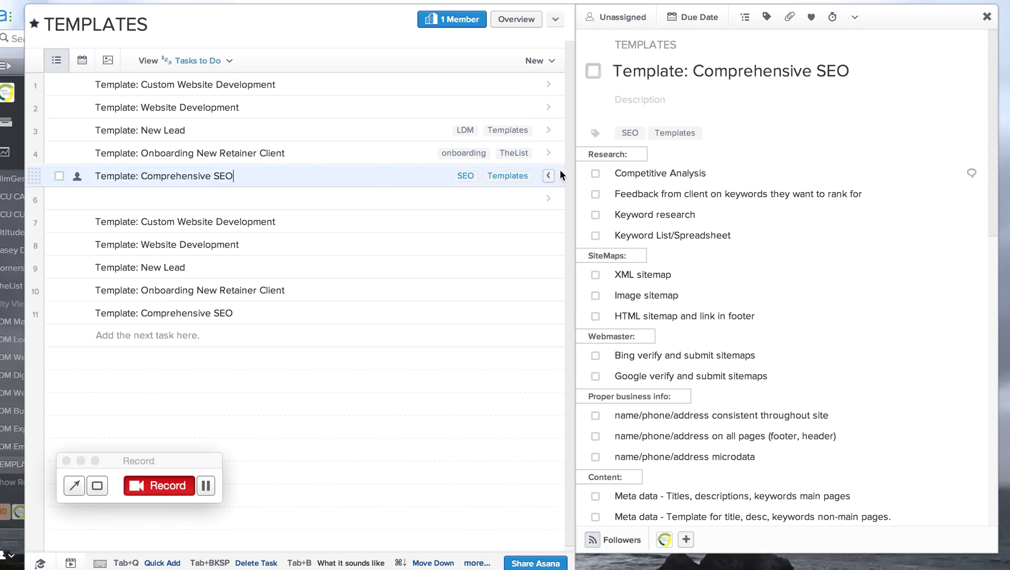
Select the five duplicate template tasks in rows 7–11 and delete them
left_click(784, 152)
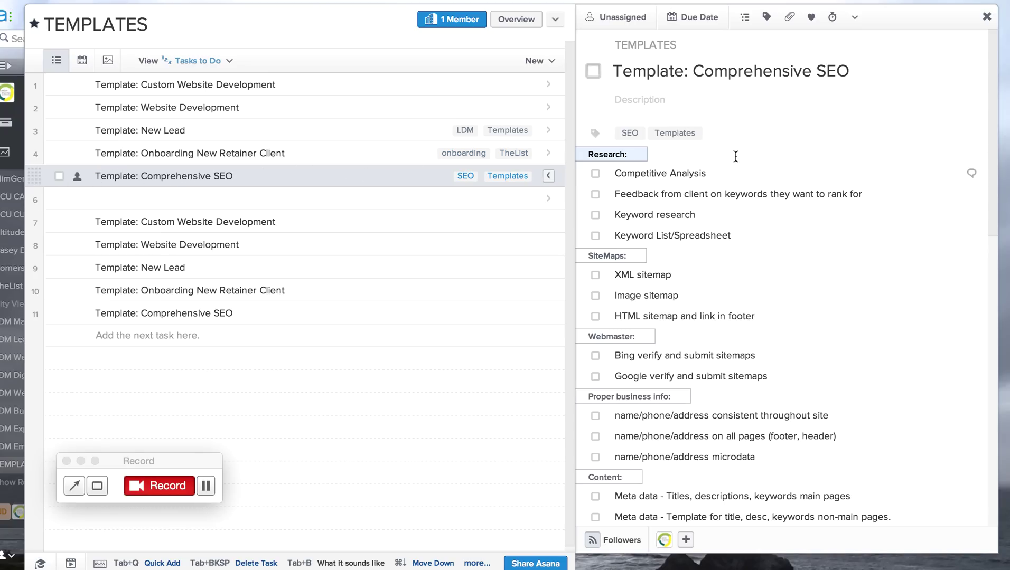
left_click(347, 221)
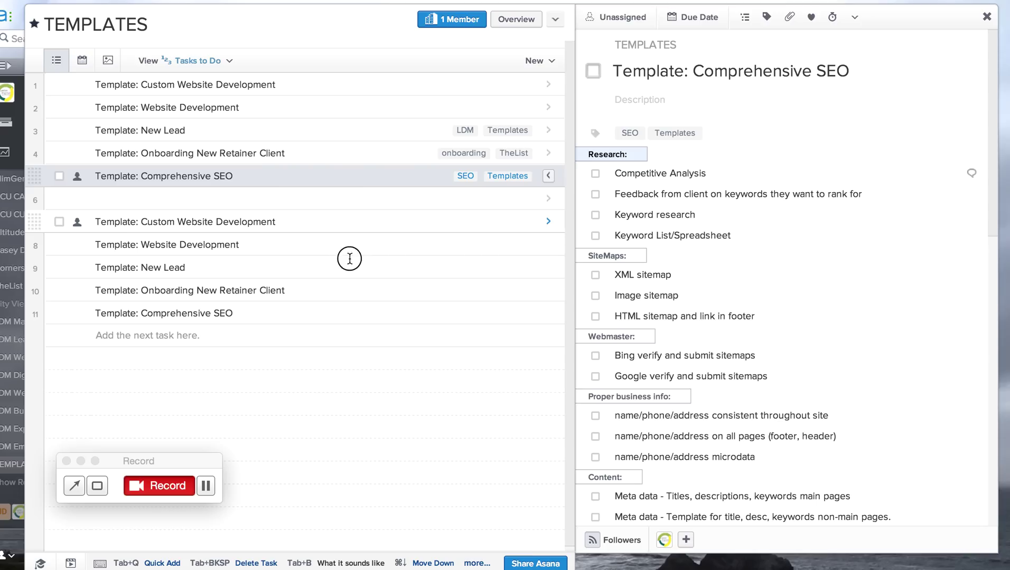
mouse_move(315, 268)
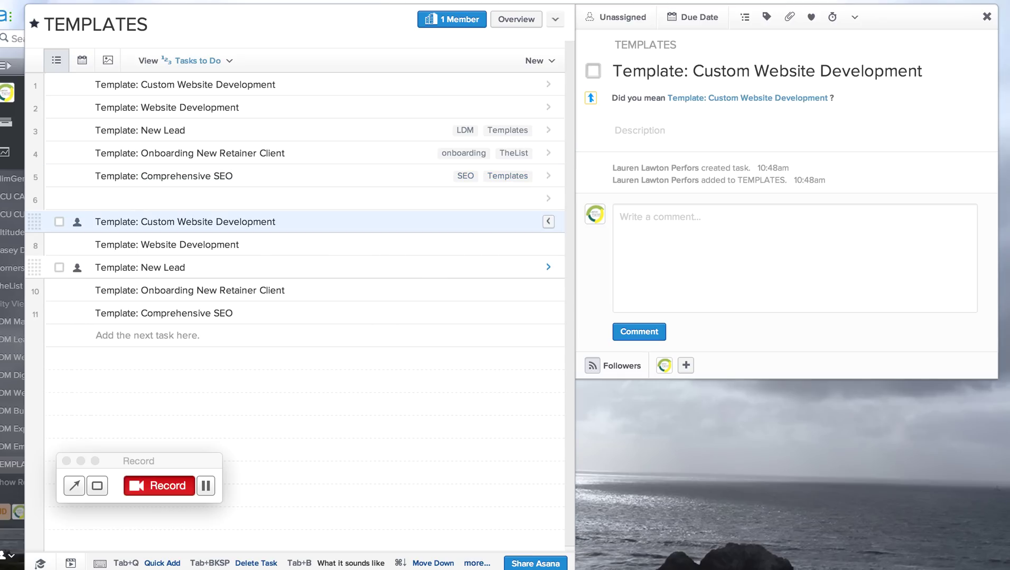
key("shift+Down")
key("shift+Down")
key("shift+Down")
key("shift+Down")
key("Tab+BackSpace")
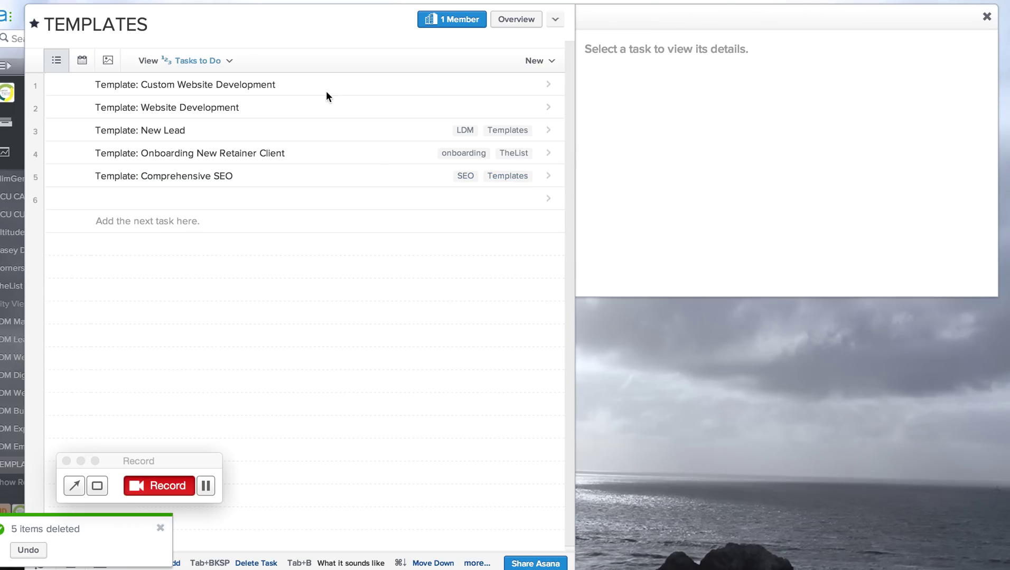
Select all seven New Lead subtasks and drag them into the main TEMPLATES task list
left_click(386, 107)
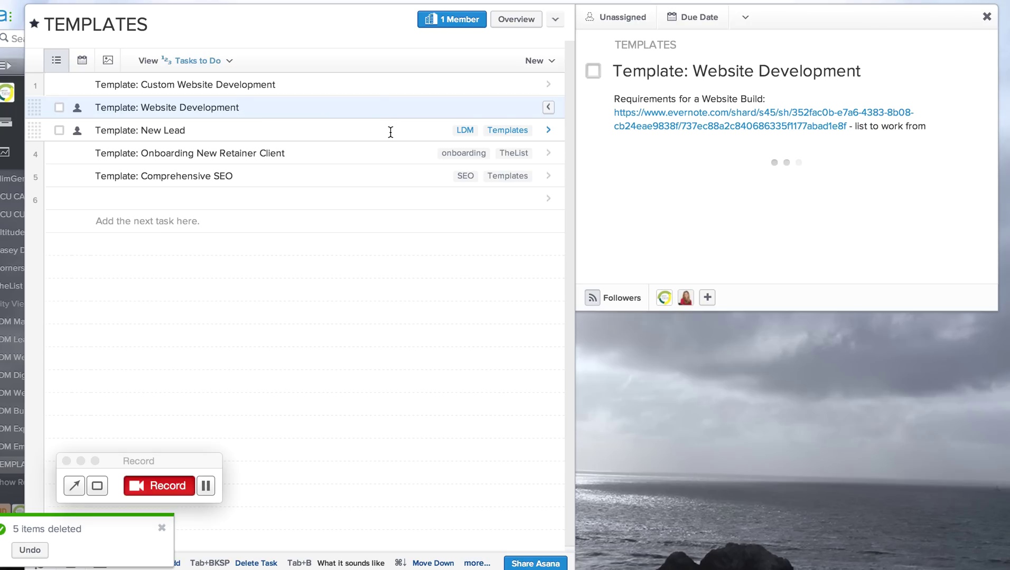
left_click(389, 130)
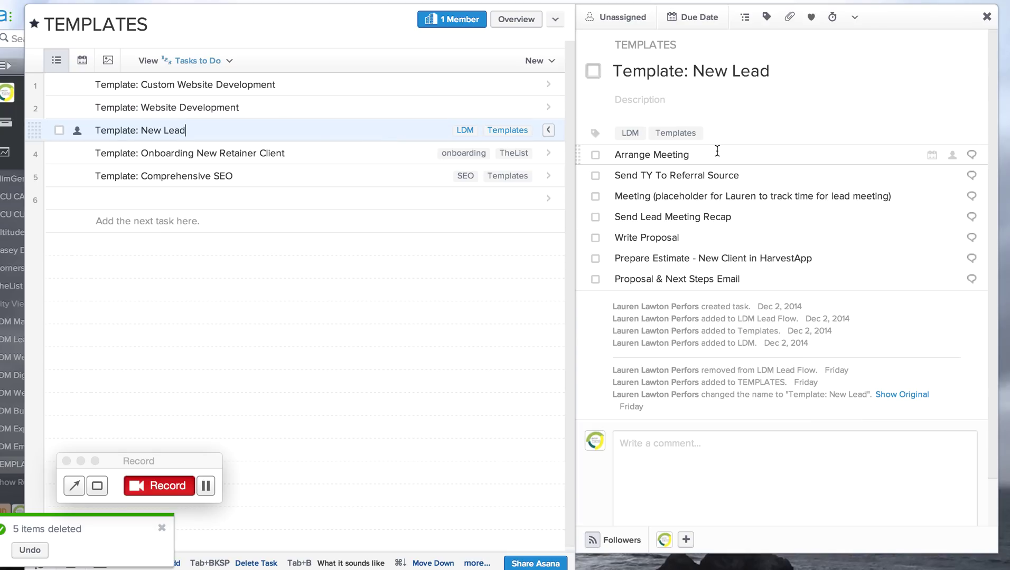
left_click(725, 157)
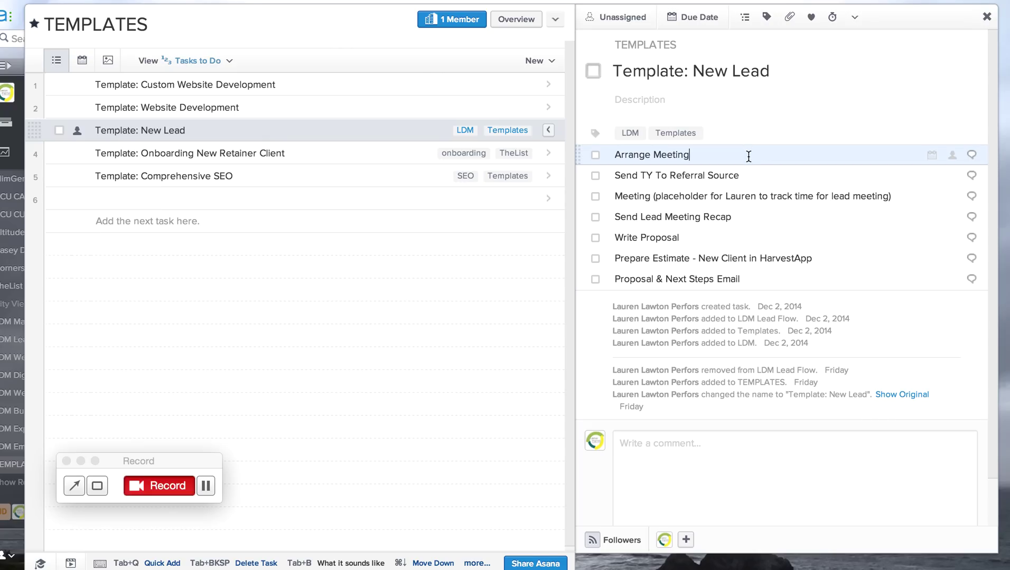
key("shift+Down")
key("shift+Down")
key("shift+Down")
key("shift+Down")
key("shift+Down")
key("shift+Down")
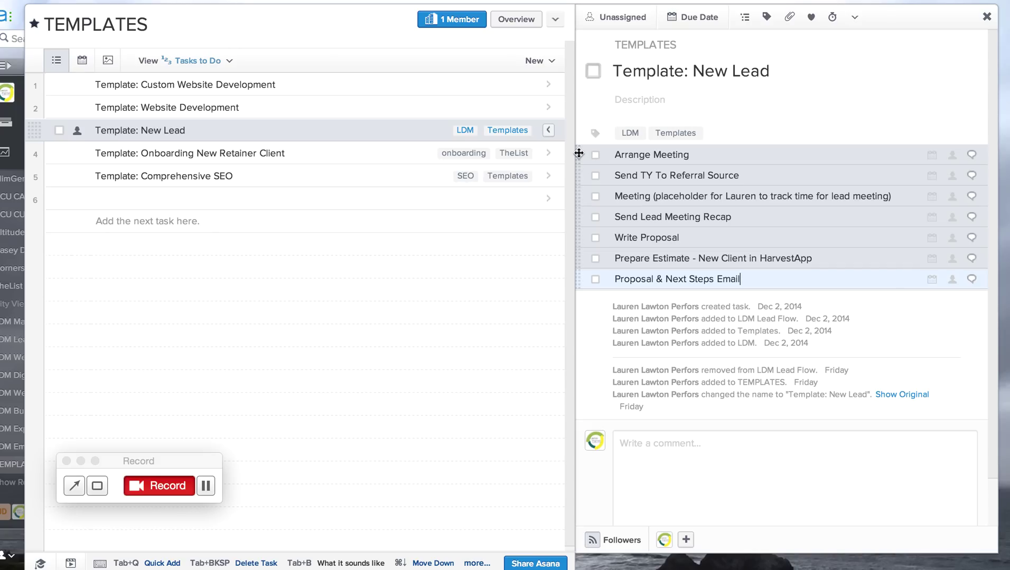
left_click_drag(578, 152, 139, 227)
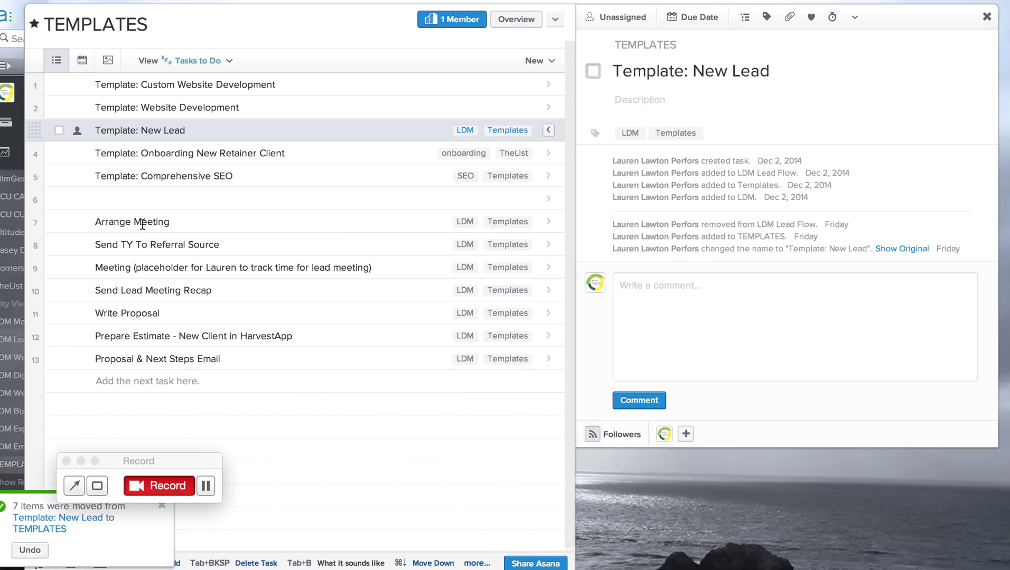
Review the Arrange Meeting task, then step through New Lead and Website Development to the Onboarding New Retainer Client template
left_click(296, 225)
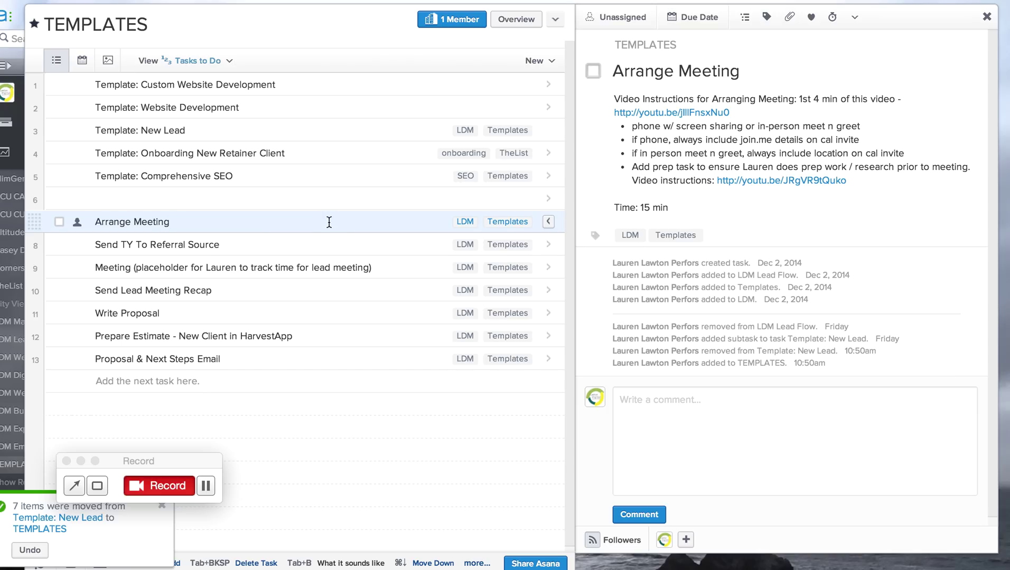
left_click(361, 132)
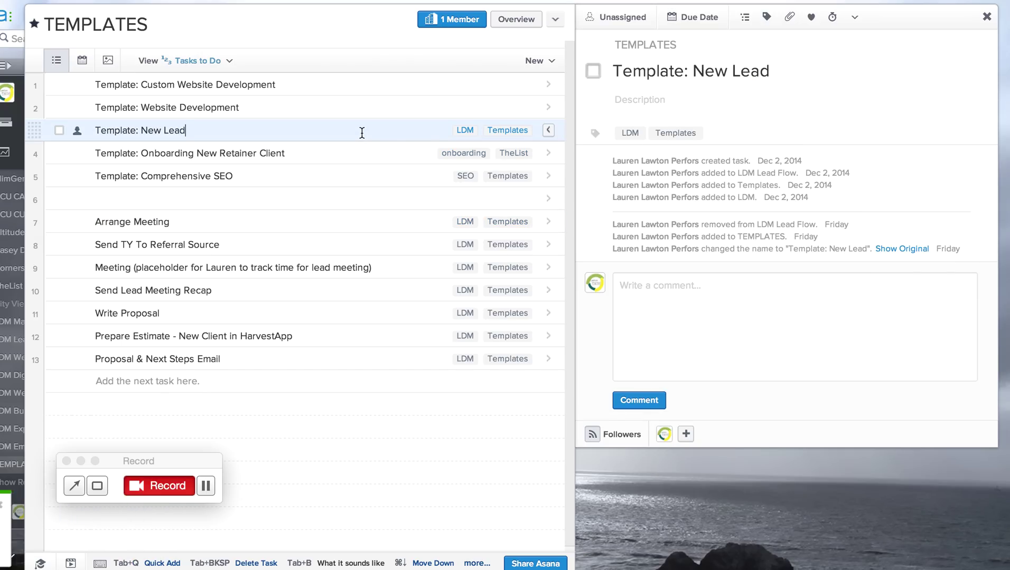
left_click(286, 107)
left_click(323, 151)
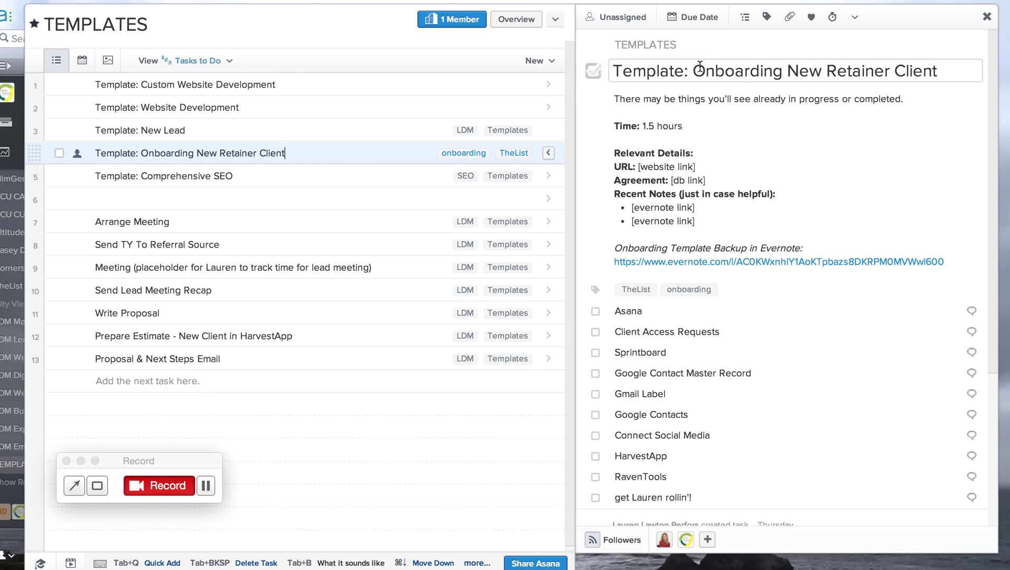
Select the Onboarding New Retainer Client title and start editing its TEMPLATES project field
left_click_drag(693, 71, 922, 79)
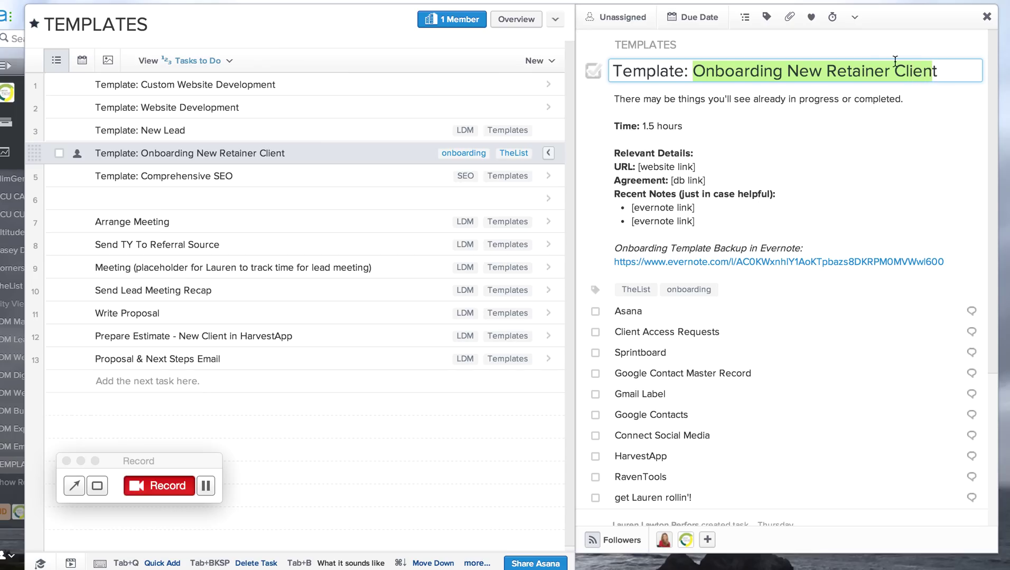
left_click(852, 51)
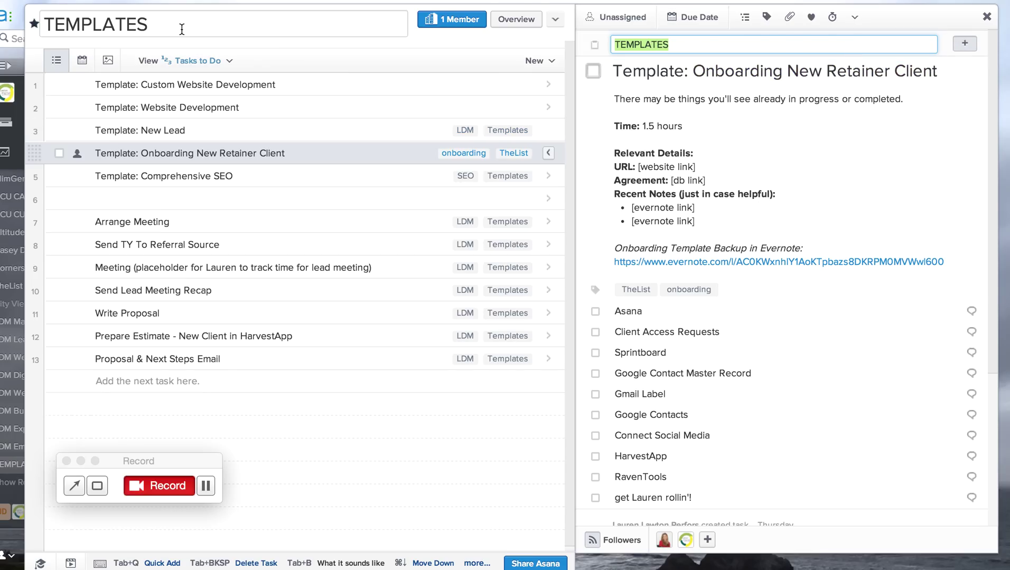
left_click(924, 44)
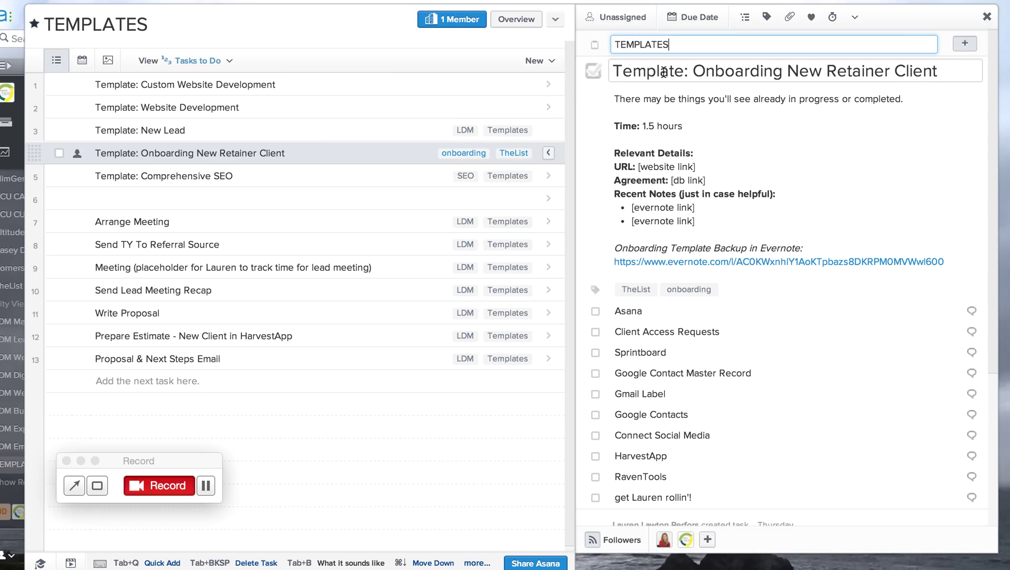
left_click(889, 61)
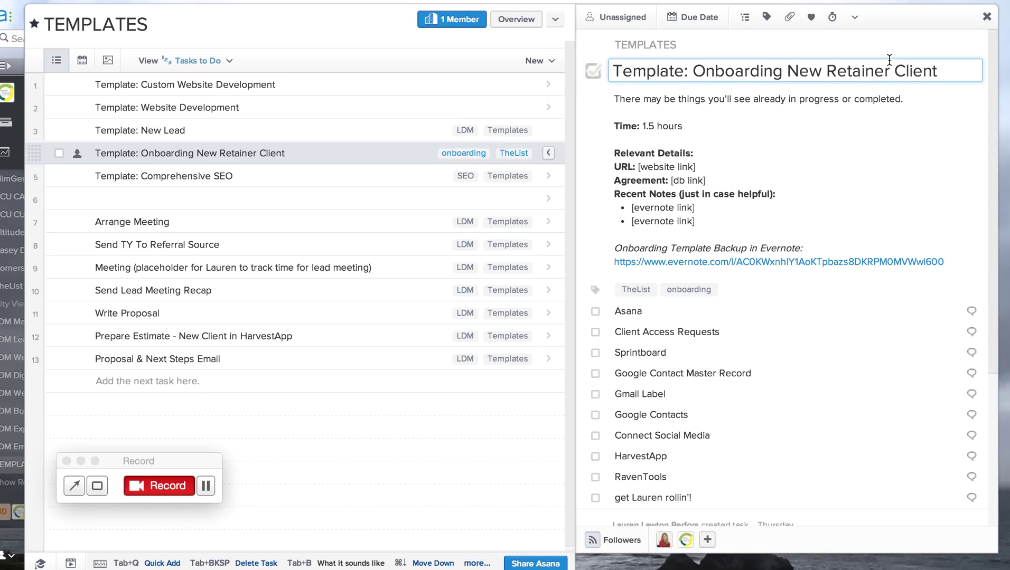
Clear the TEMPLATES project search text so all available projects are listed
left_click(965, 46)
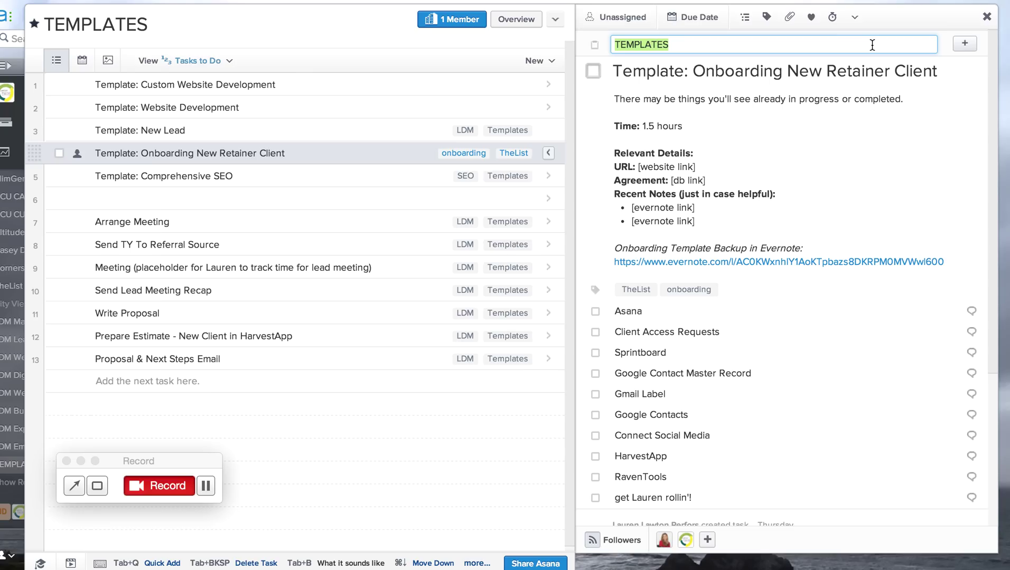
type("LDM Mar")
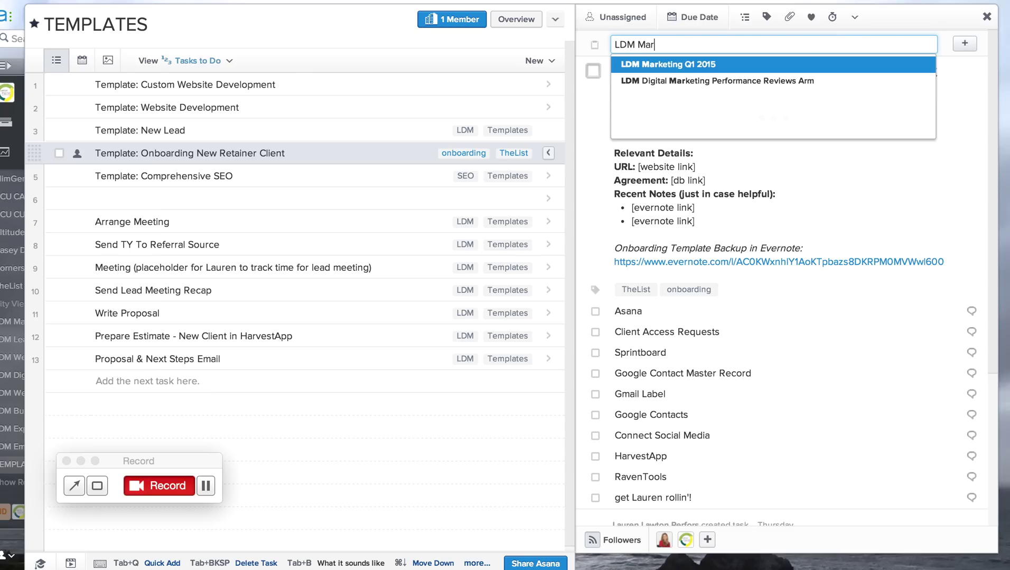
type("k")
key("super+a")
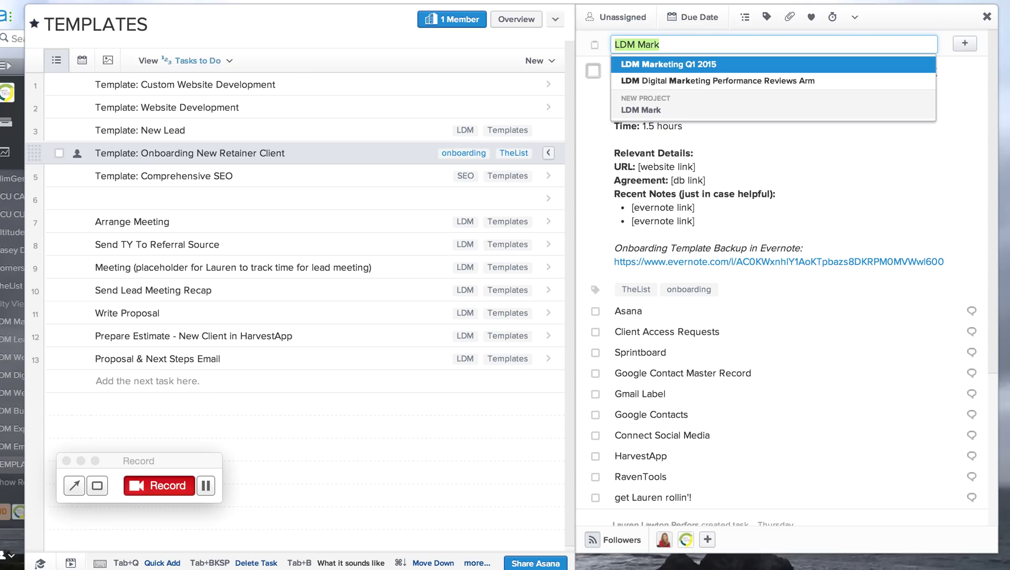
key("BackSpace")
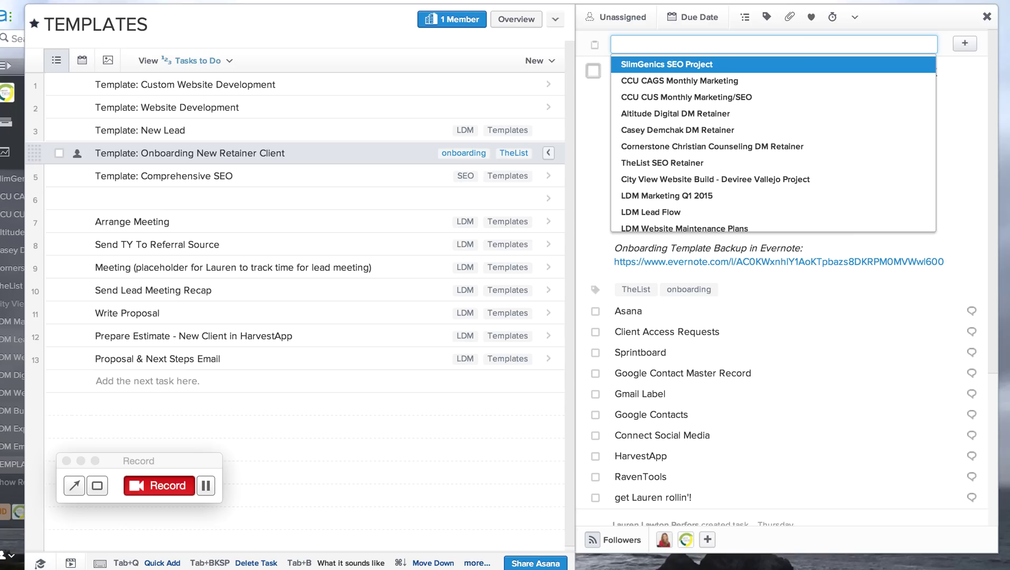